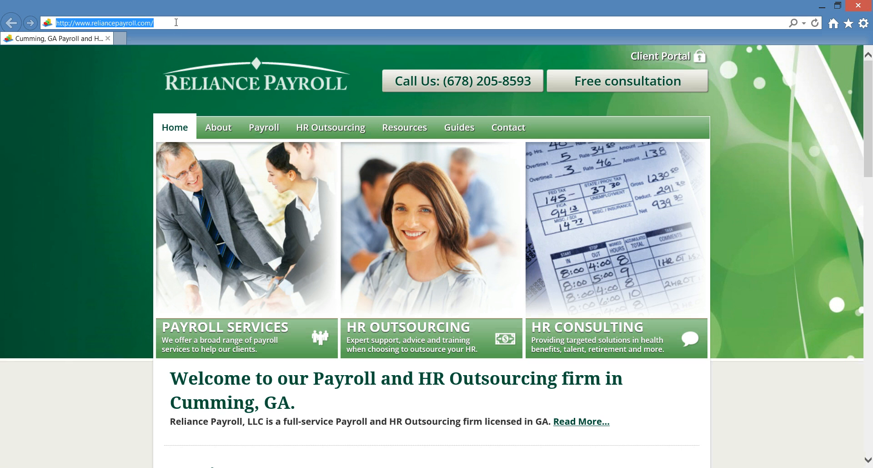
# Go to clientspace.cbsmithcpa.com/actionpactholdings/ using the address-bar autocomplete suggestions.
pyautogui.write('client')
pyautogui.press('End')
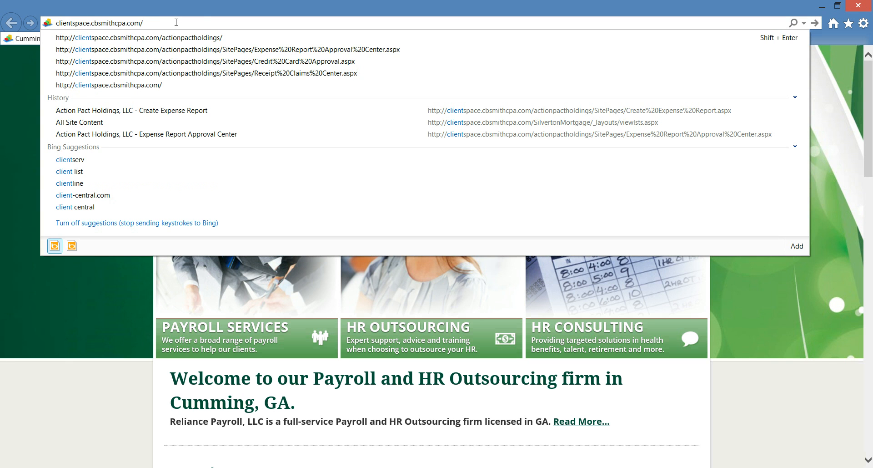
pyautogui.write('actionpactholdings/')
pyautogui.press('End')
pyautogui.press('Return')
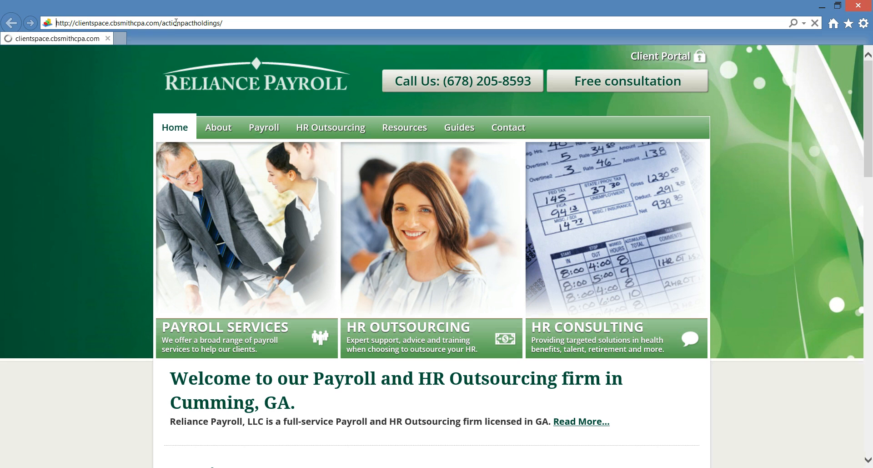
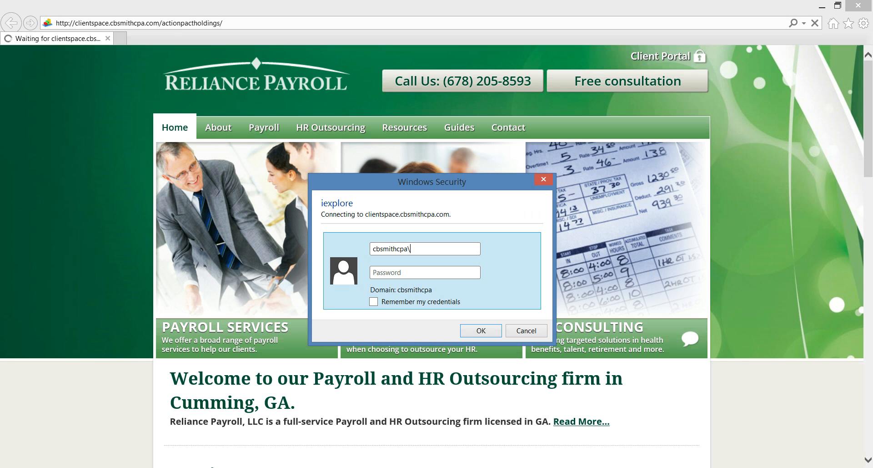
# Sign in to the client site with the domain user name and account password.
pyautogui.press('Tab')
pyautogui.write('***********')
pyautogui.press('Return')
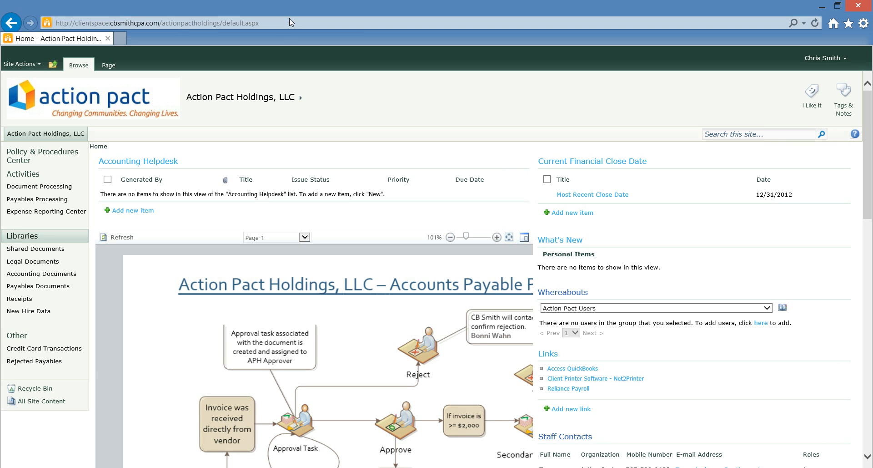
# Fit the process diagram, visit Policy & Procedures Center, then open Expense Reporting Center in a new tab.
pyautogui.click(512, 238)
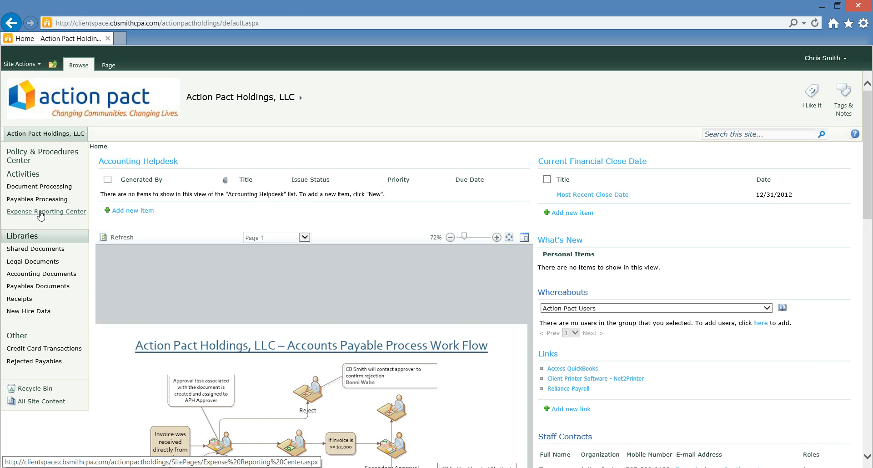
pyautogui.click(47, 153)
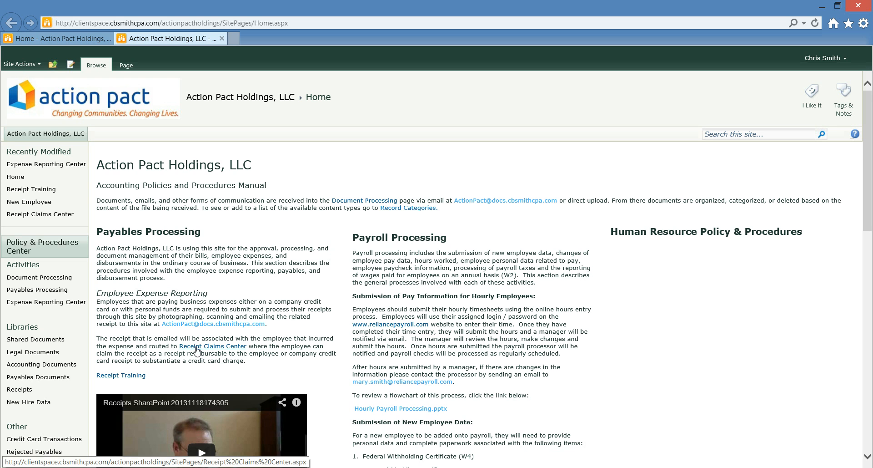
pyautogui.click(259, 99)
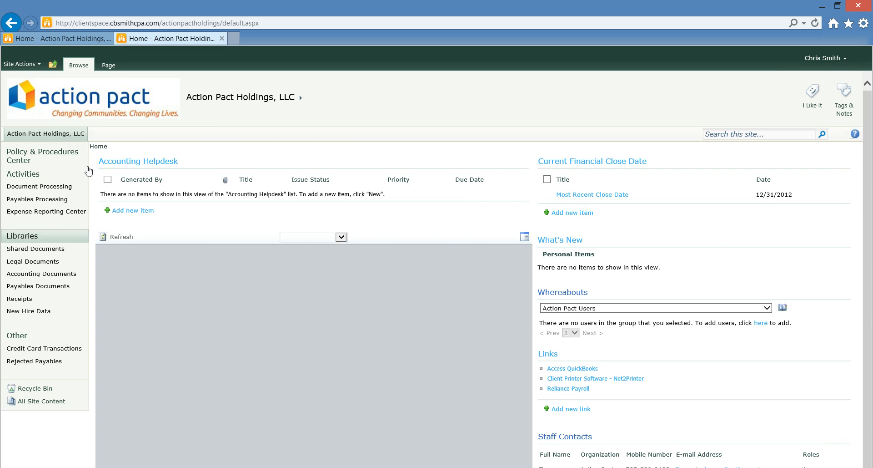
pyautogui.click(49, 211)
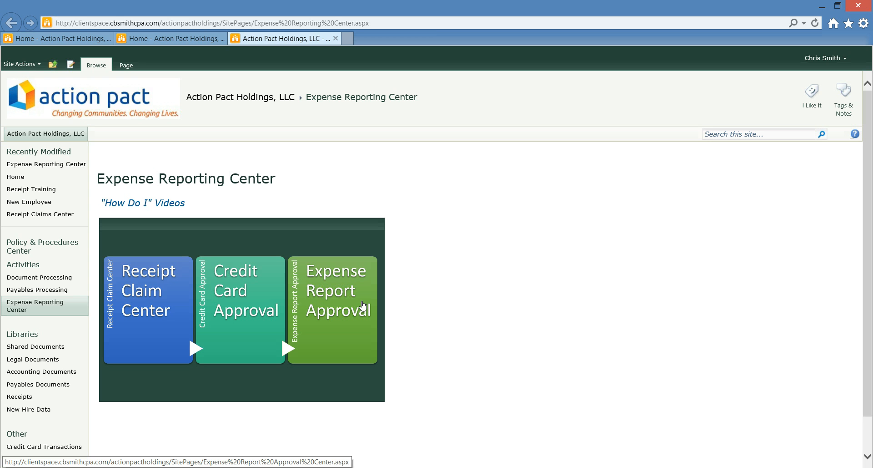
# Open the Receipt Claim Center tile on the Expense Reporting Center page.
pyautogui.click(144, 308)
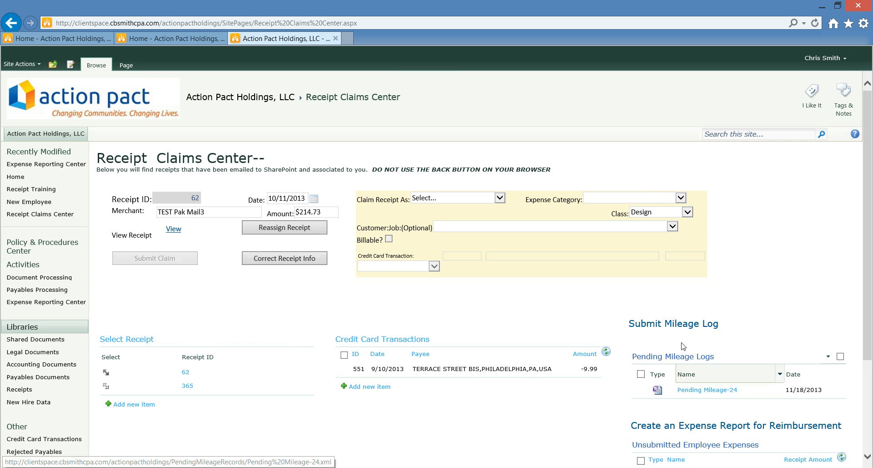
# Start a new mileage log dated 12/12/2013 and choose a customer in Customer/Job.
pyautogui.click(680, 324)
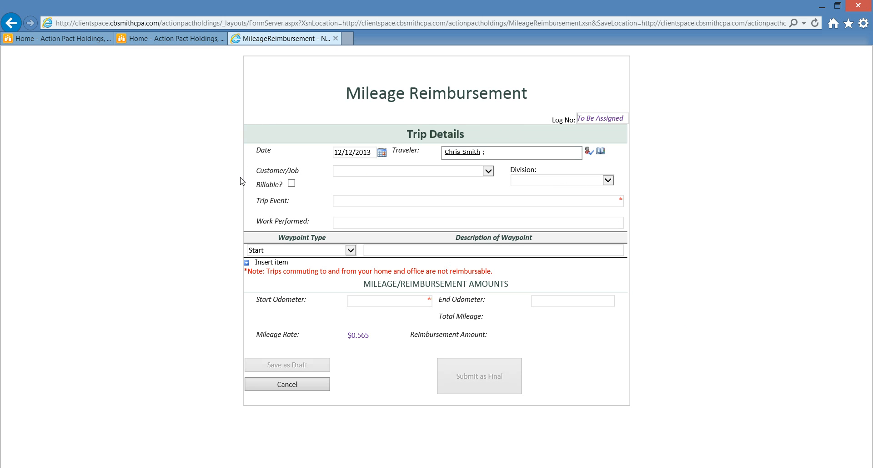
pyautogui.moveTo(309, 247)
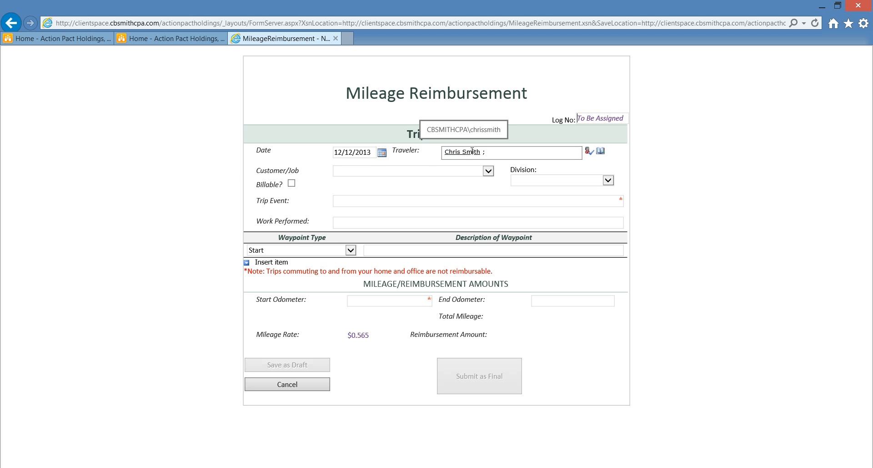
pyautogui.click(416, 176)
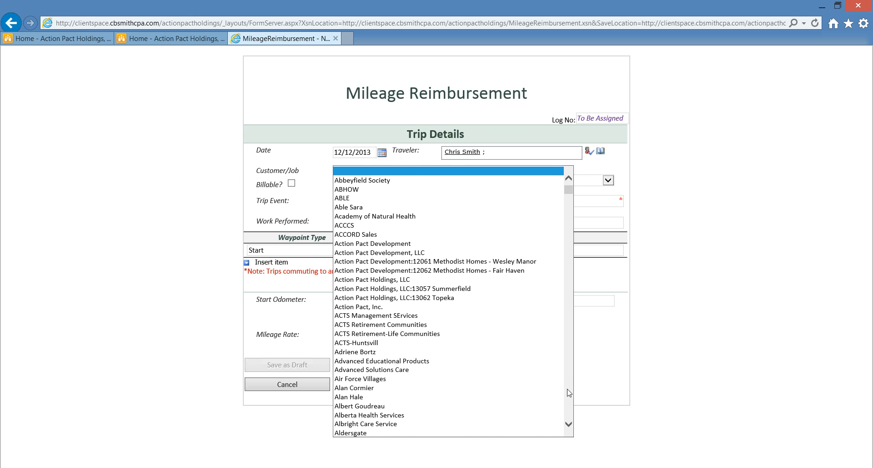
pyautogui.scroll(-20, 461, 377)
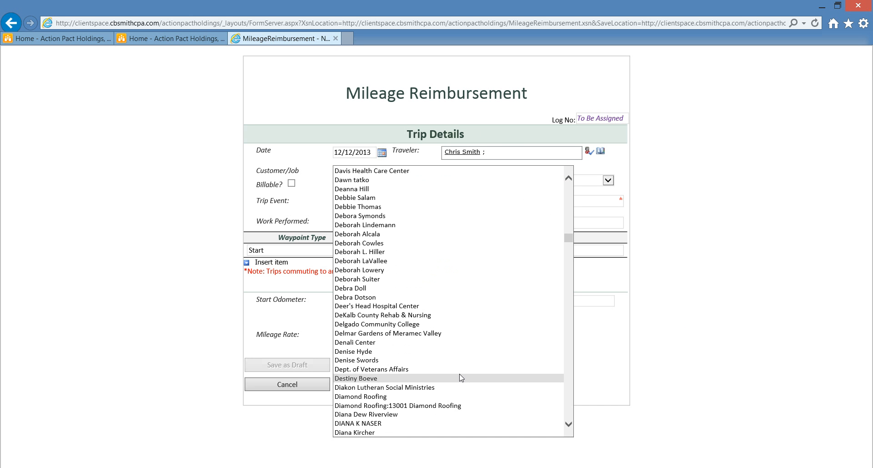
pyautogui.click(799, 136)
pyautogui.click(408, 172)
pyautogui.click(409, 172)
pyautogui.press('d')
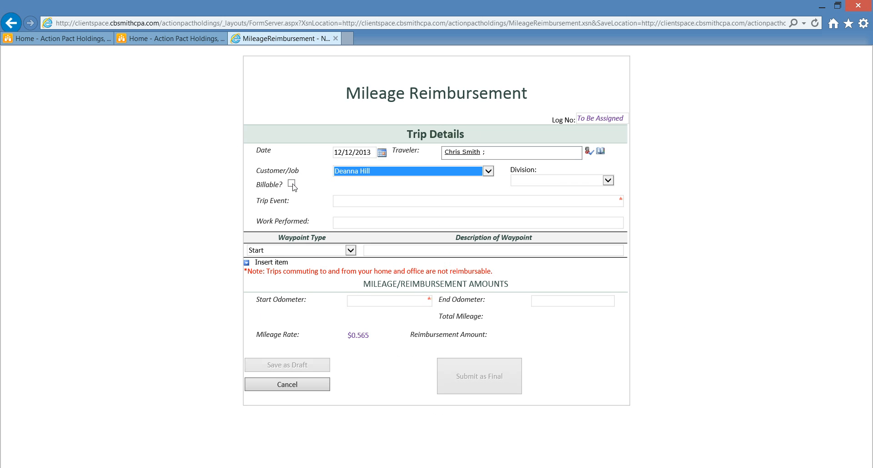
pyautogui.click(609, 180)
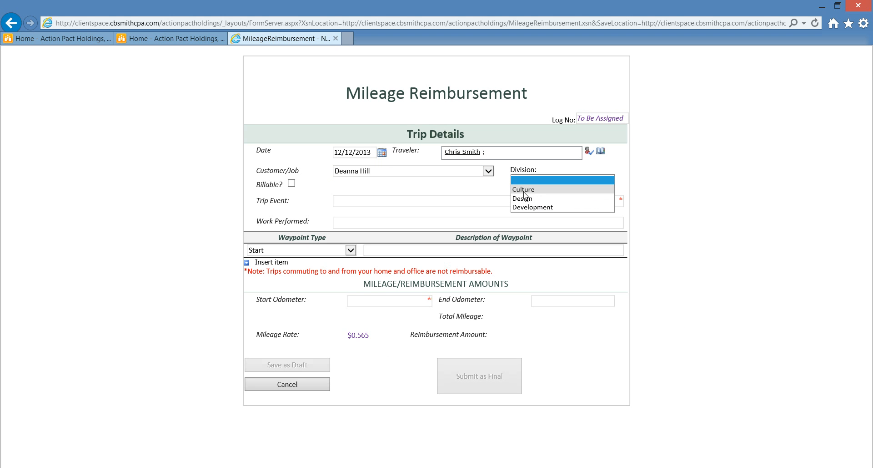
# Leave Division blank and set Trip Event to Sales Consultation and Work Performed to Marketing.
pyautogui.click(667, 180)
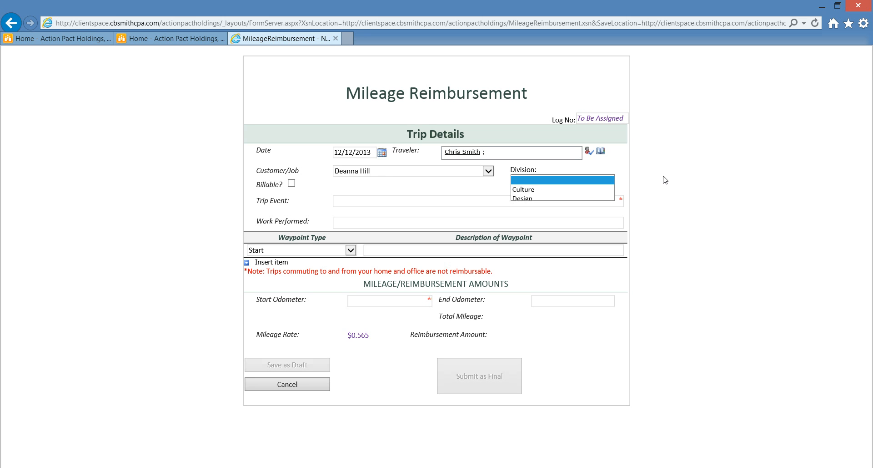
pyautogui.click(506, 203)
pyautogui.write('Sales')
pyautogui.press('Tab')
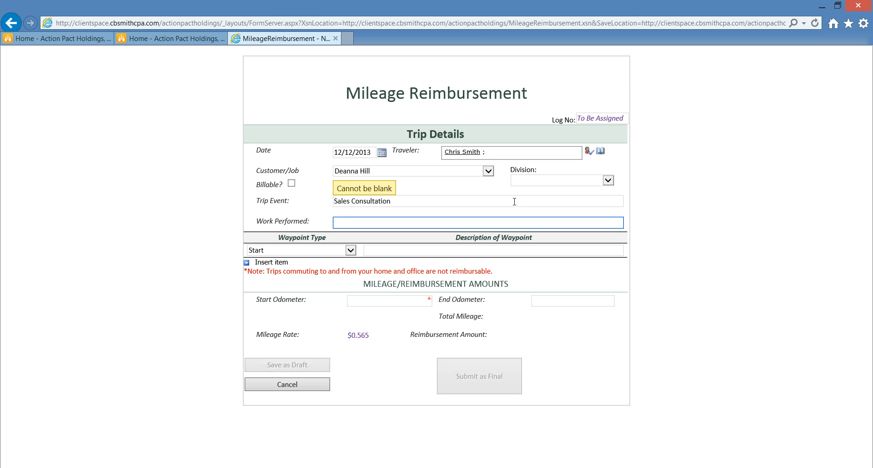
pyautogui.write('Mar')
pyautogui.press('Down')
pyautogui.press('Tab')
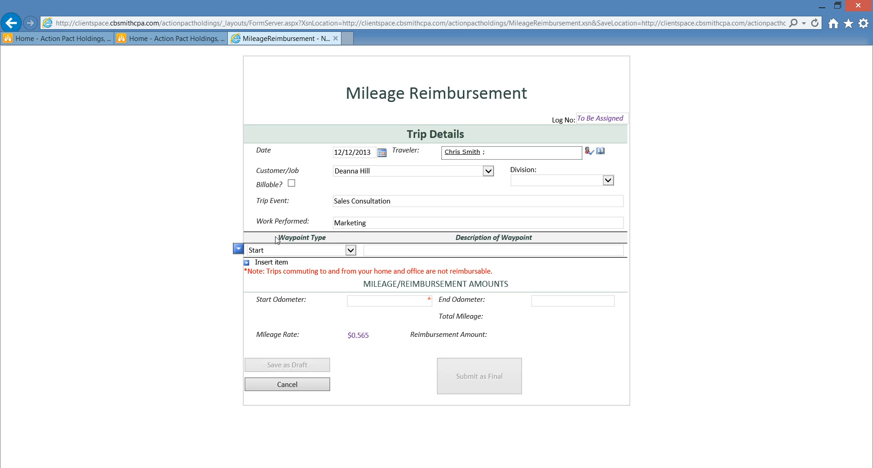
# Describe the Start waypoint as 'Cumming, GA - CB Smith Offices' and add a second waypoint row.
pyautogui.click(383, 251)
pyautogui.write('Cumm')
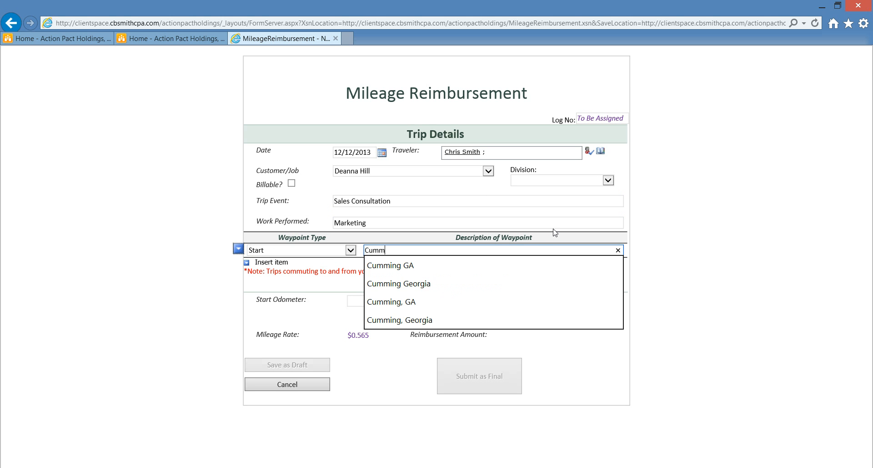
pyautogui.press('Down')
pyautogui.press('Down')
pyautogui.press('Down')
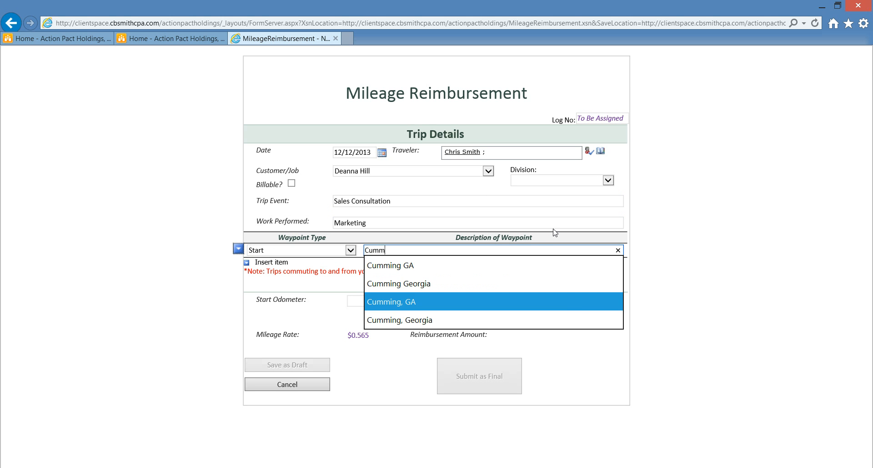
pyautogui.press('Return')
pyautogui.click(464, 246)
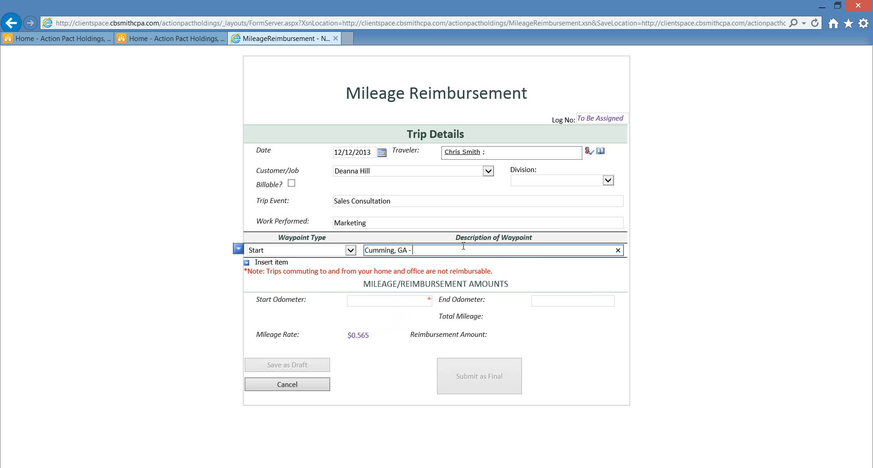
pyautogui.write('- CB Smith Offices')
pyautogui.click(271, 262)
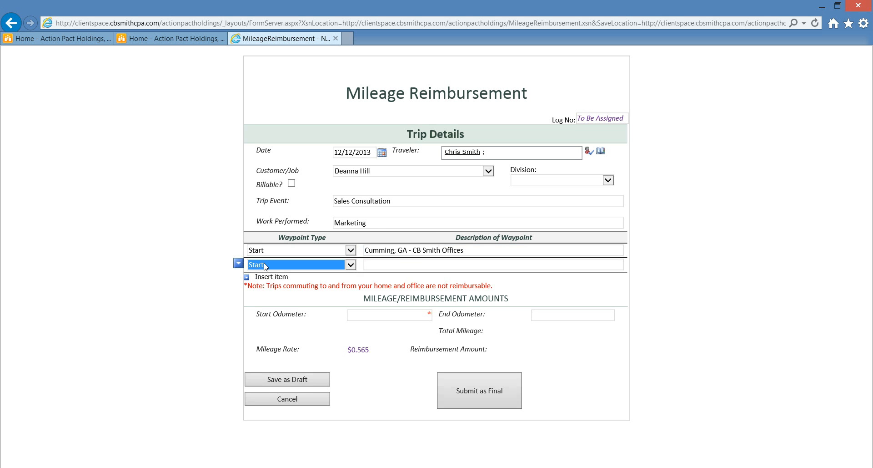
# Make row 2 a Waypoint at '1254 ABC Street Atlanta, GA' and add a third row.
pyautogui.click(350, 264)
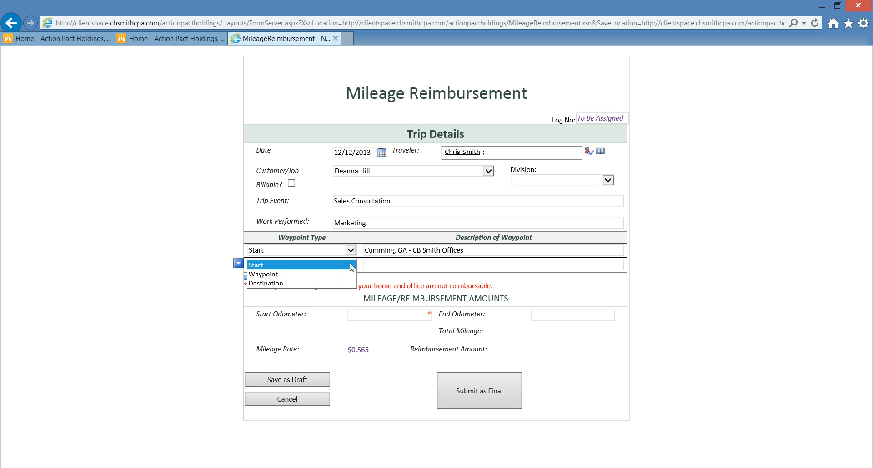
pyautogui.click(262, 274)
pyautogui.click(391, 263)
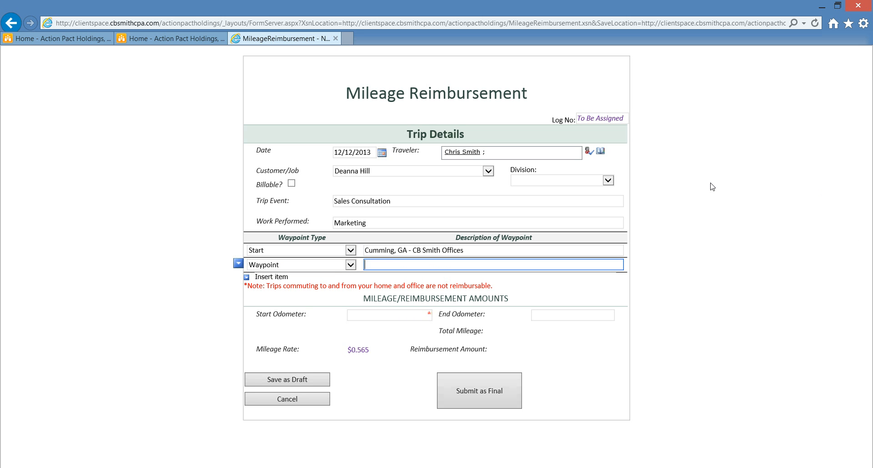
pyautogui.write('1254 ABC Street,Atlanta, GA')
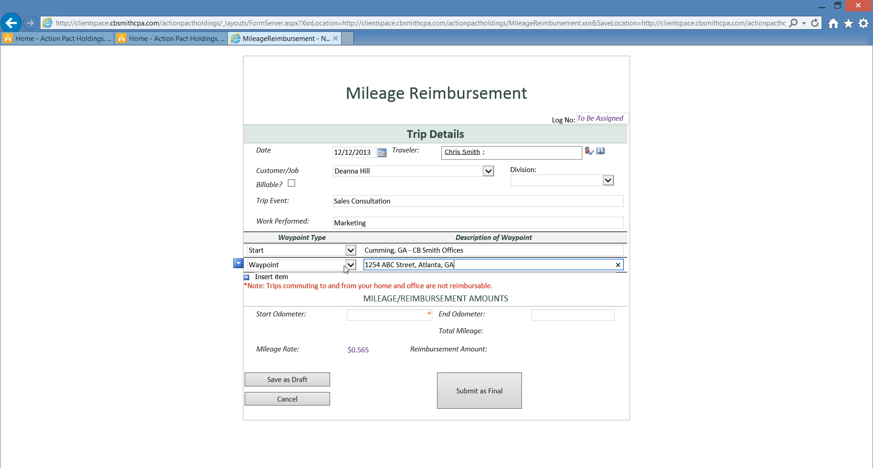
pyautogui.click(273, 277)
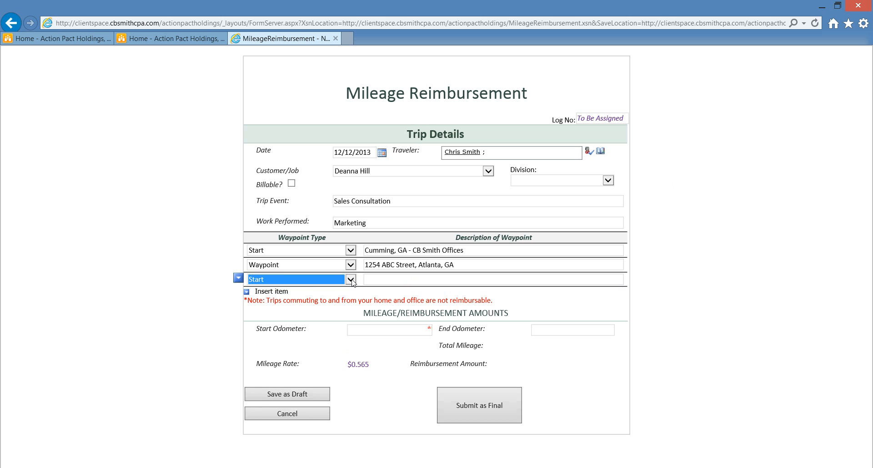
# Set row 3 as the Destination, copying the start description 'Cumming, GA - CB Smith Offices' into it.
pyautogui.click(350, 279)
pyautogui.click(275, 300)
pyautogui.tripleClick(378, 251)
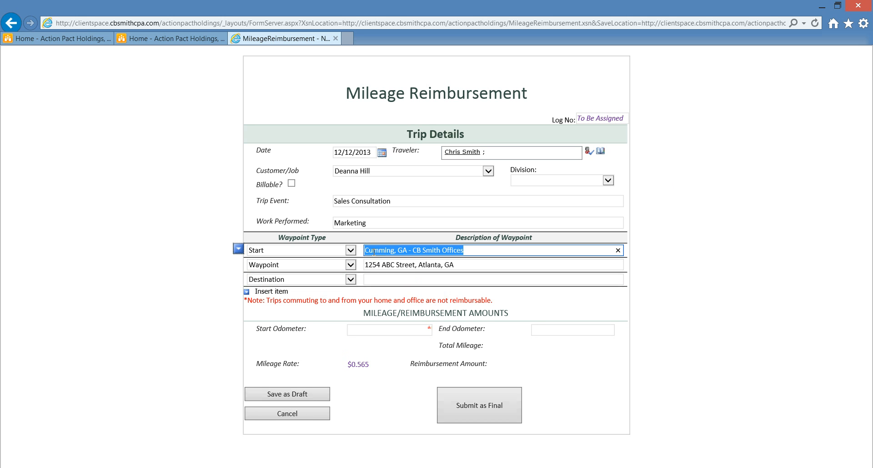
pyautogui.rightClick(375, 252)
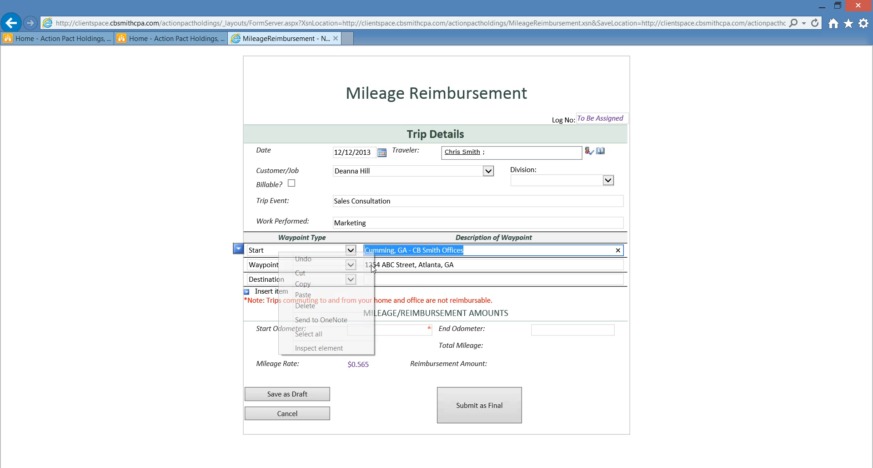
pyautogui.click(323, 284)
pyautogui.rightClick(396, 279)
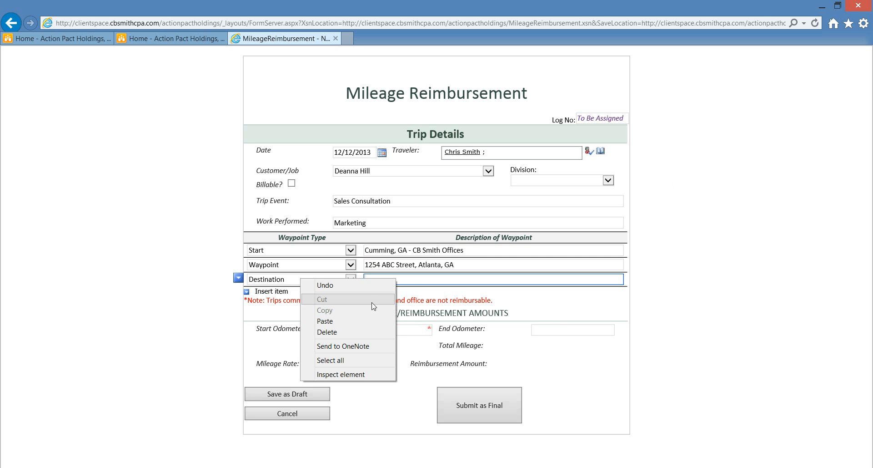
pyautogui.click(343, 322)
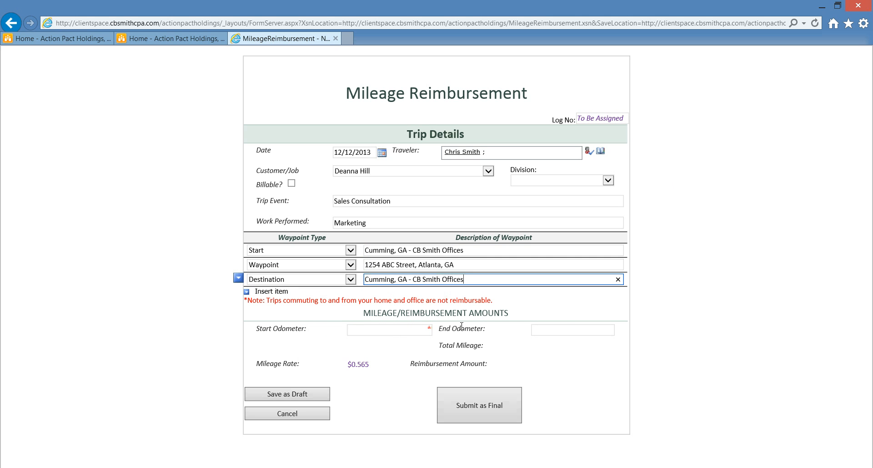
pyautogui.click(387, 329)
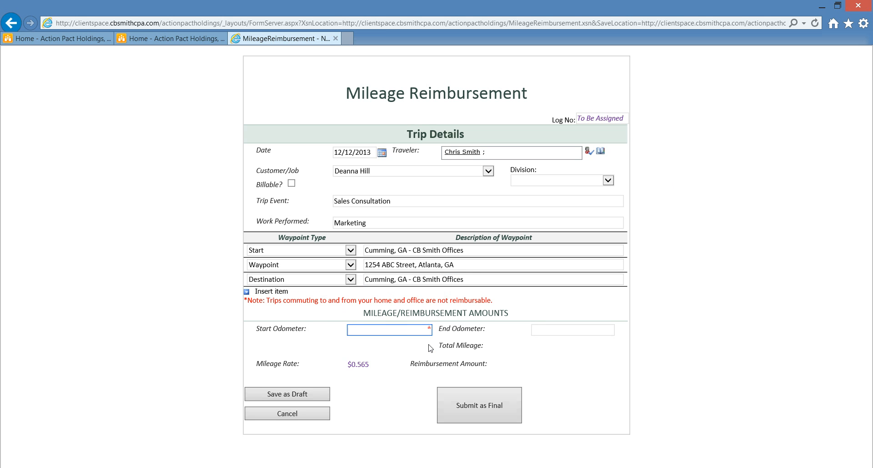
# Enter Start Odometer 15245 and End Odometer 15325, giving 80 miles and $45.20 reimbursement.
pyautogui.write('15245')
pyautogui.press('Tab')
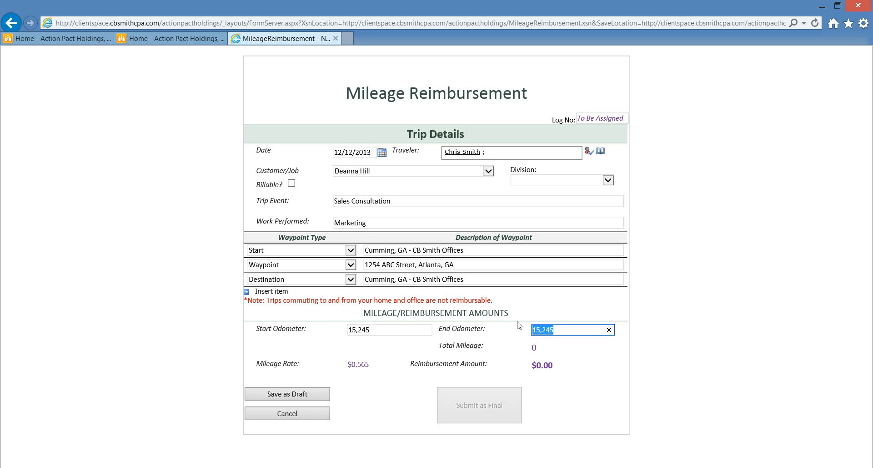
pyautogui.write('15325')
pyautogui.click(519, 324)
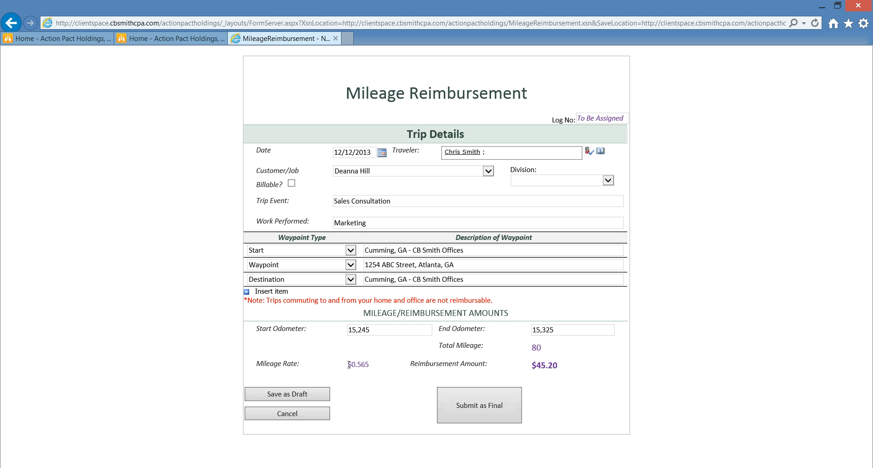
pyautogui.moveTo(348, 364); pyautogui.dragTo(367, 366)
# Submit the mileage form as final to return to the Receipt Claims Center.
pyautogui.click(485, 411)
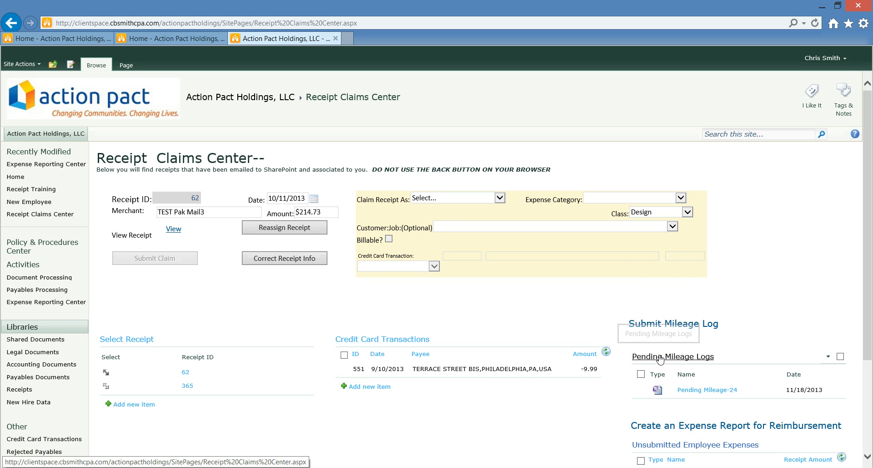
# Set Pending Mileage-24's End Odometer to 54309 (23 miles, $12.99) and submit it as final.
pyautogui.click(709, 391)
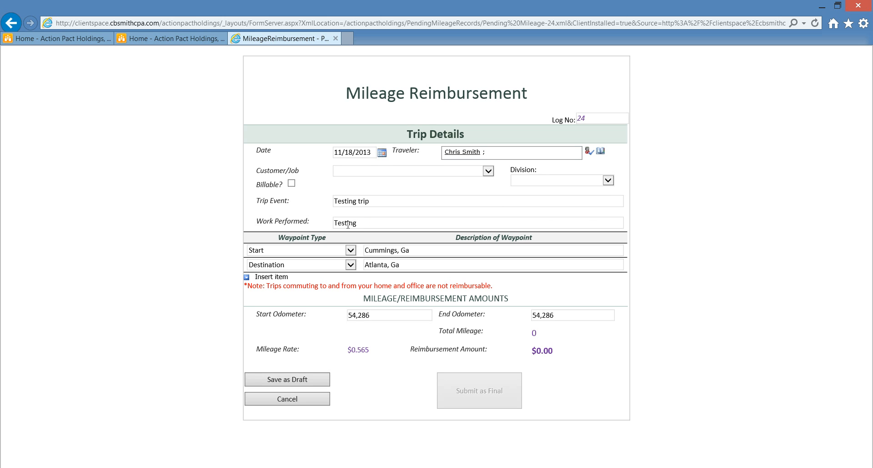
pyautogui.click(558, 315)
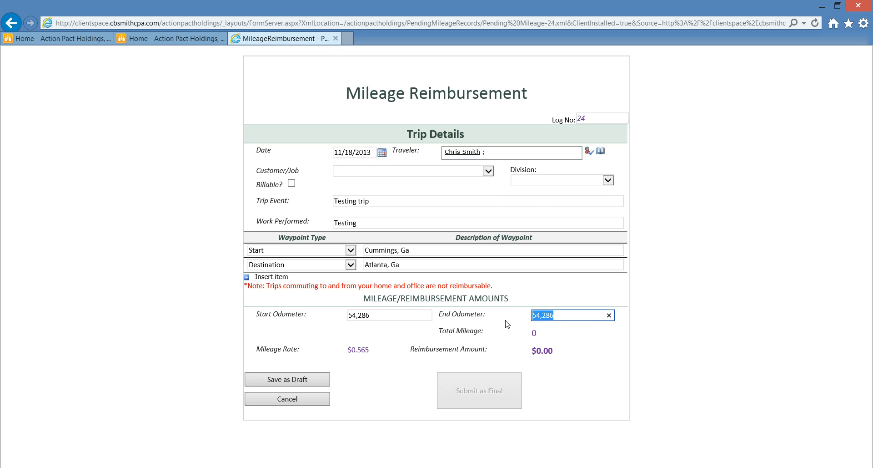
pyautogui.write('54')
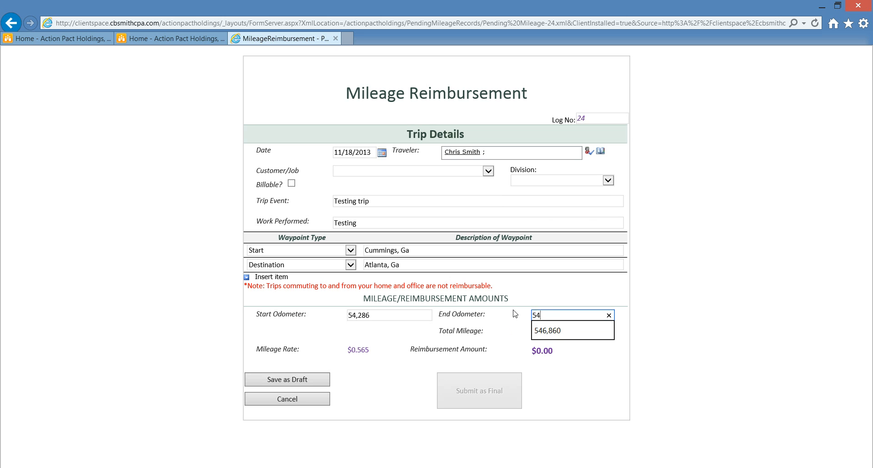
pyautogui.write('309')
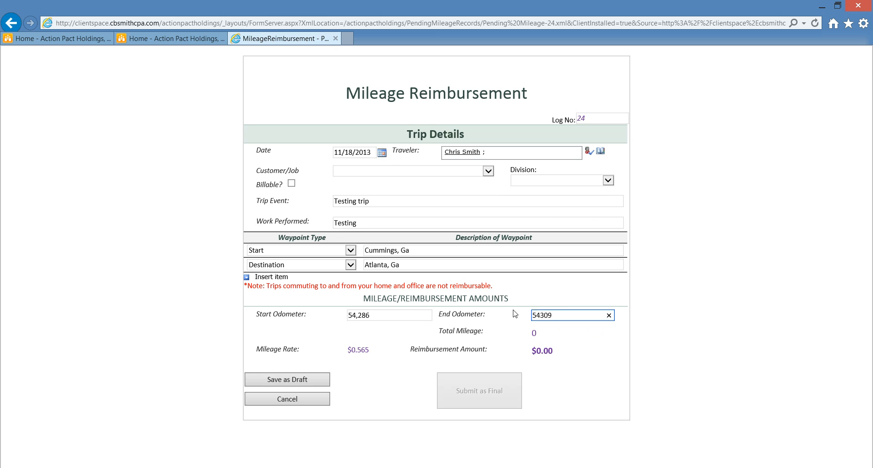
pyautogui.click(515, 313)
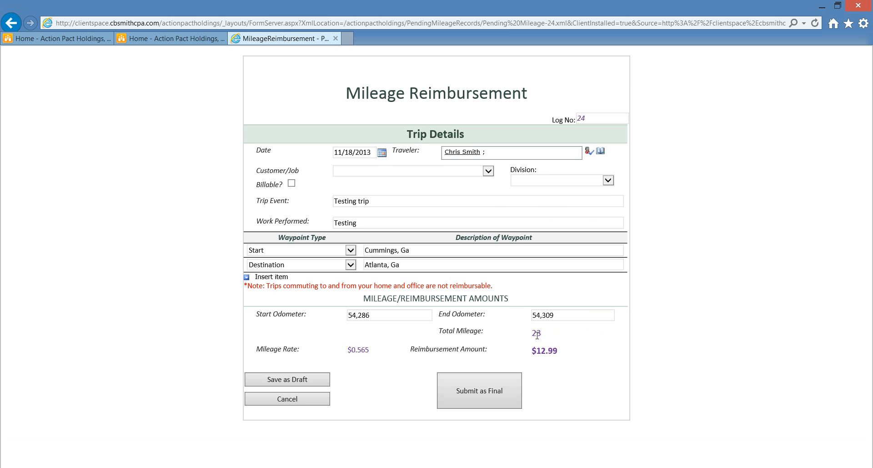
pyautogui.click(485, 394)
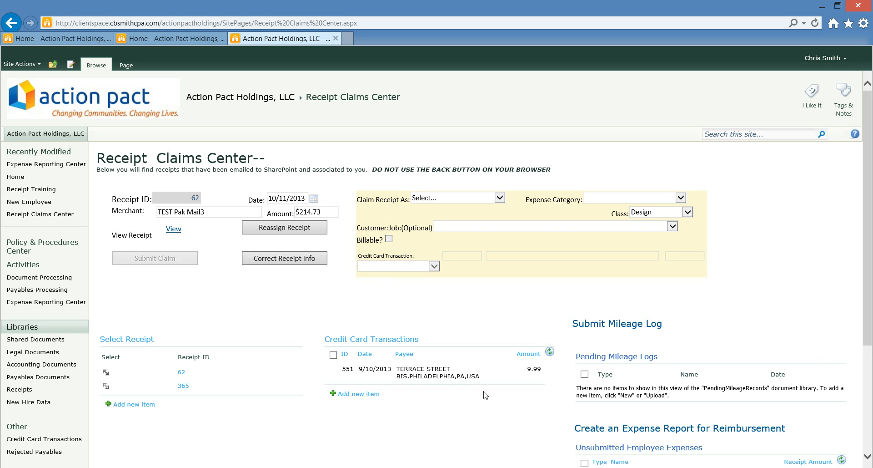
# Scroll down to the Unsubmitted Employee Expenses list with Receipt-386 ($45.20) and Receipt-387 ($13.00).
pyautogui.scroll(-1, 482, 414)
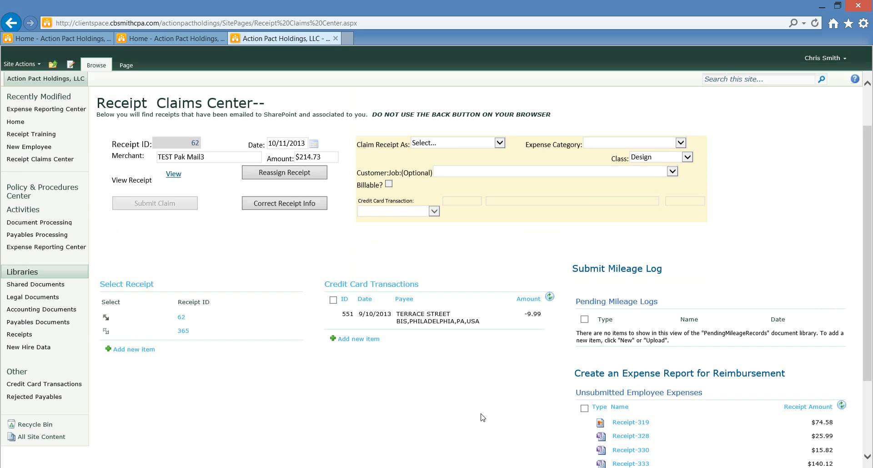
pyautogui.scroll(-2, 483, 417)
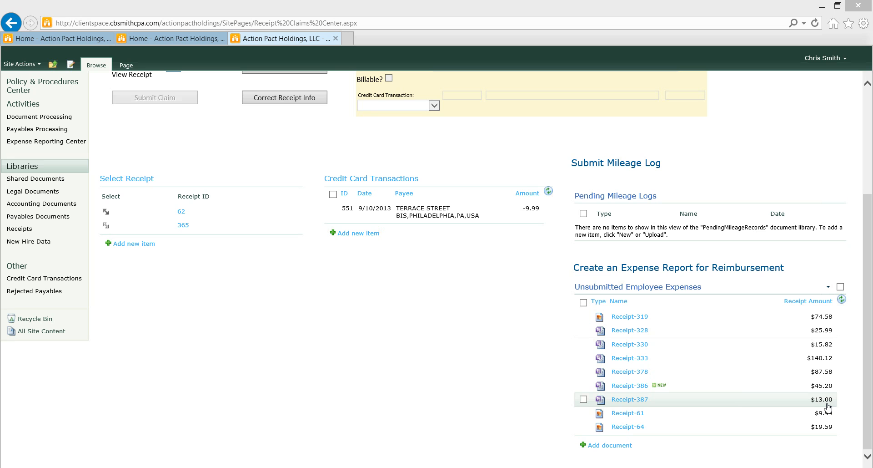
pyautogui.rightClick(638, 401)
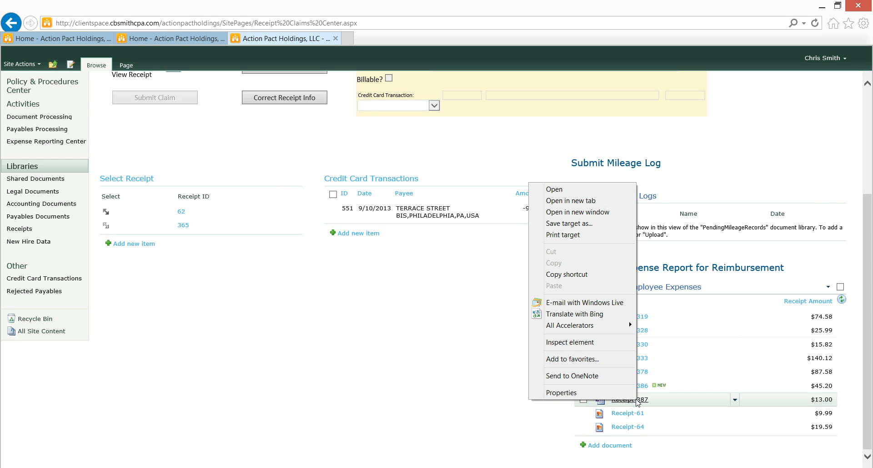
pyautogui.click(588, 201)
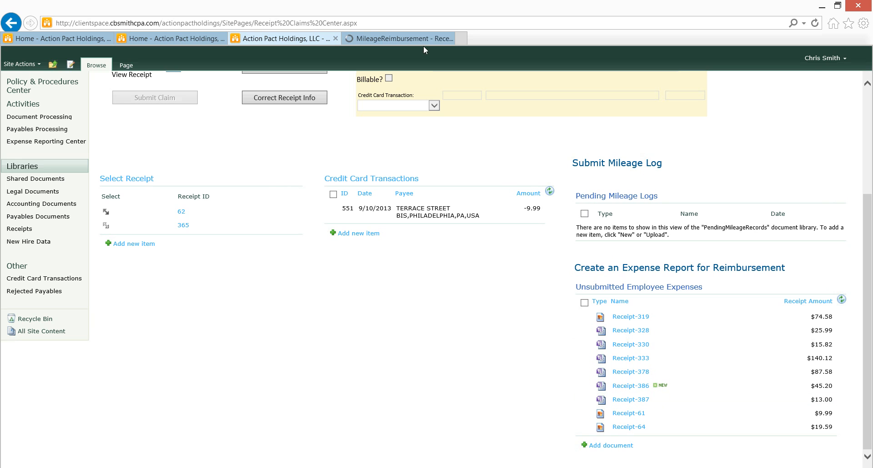
pyautogui.click(408, 39)
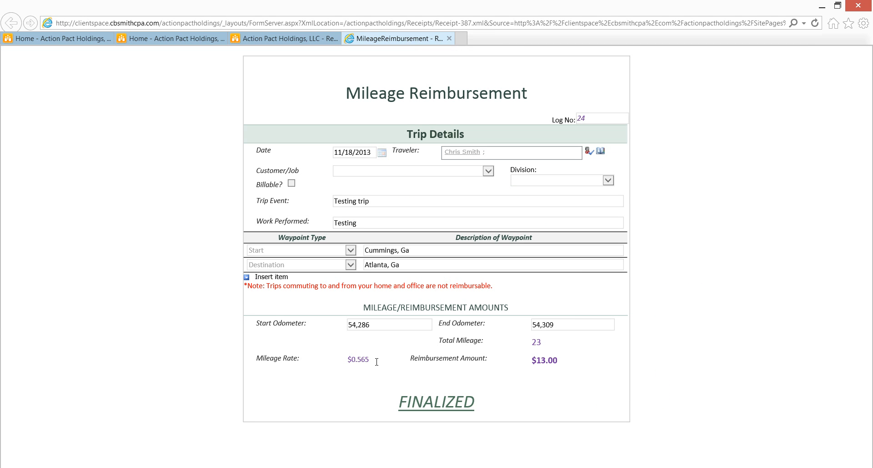